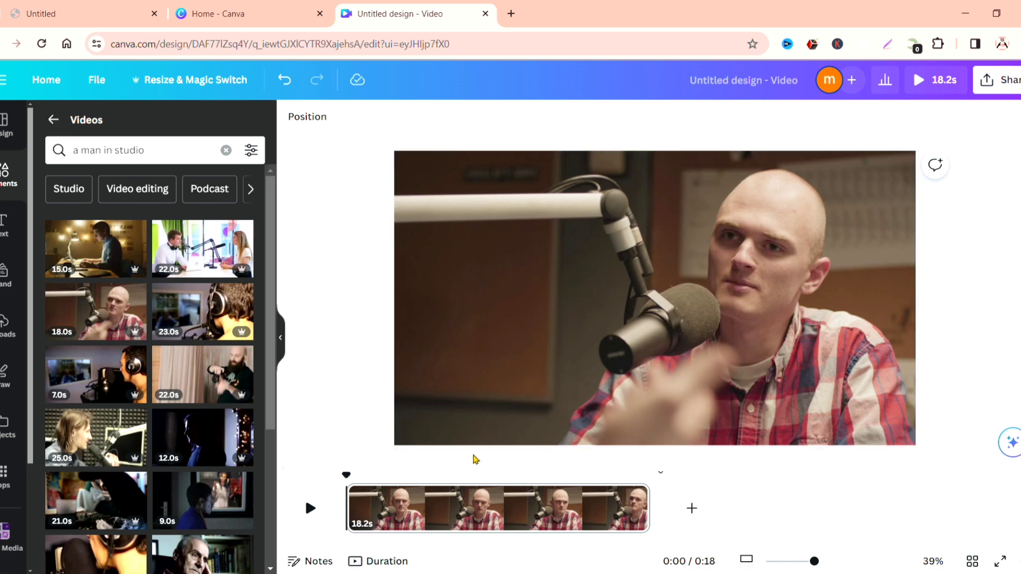
Remove the background of the video of the man at the studio microphone with Background Remover.
click(313, 509)
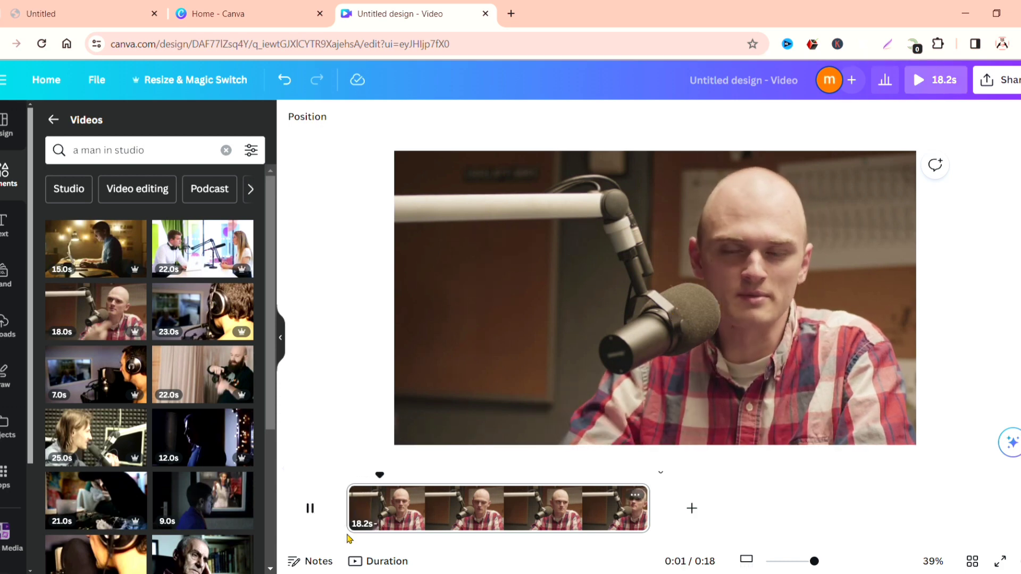
click(313, 509)
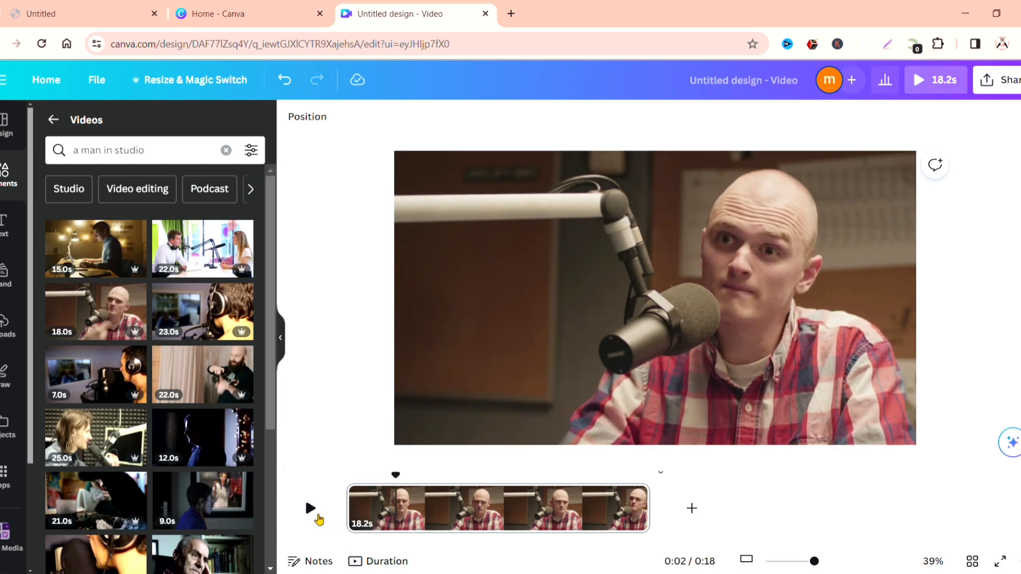
click(307, 117)
click(308, 117)
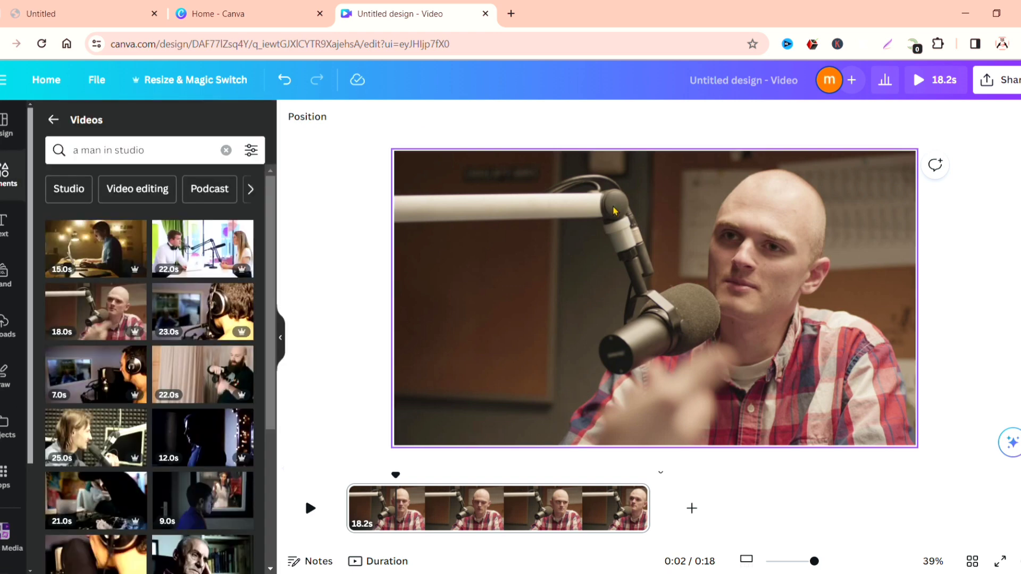
click(618, 216)
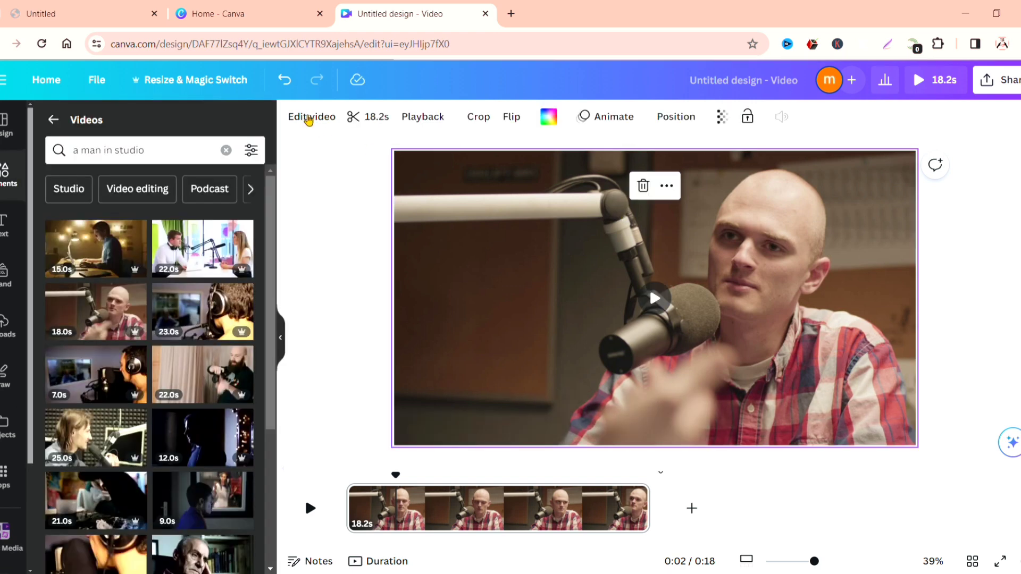
click(308, 118)
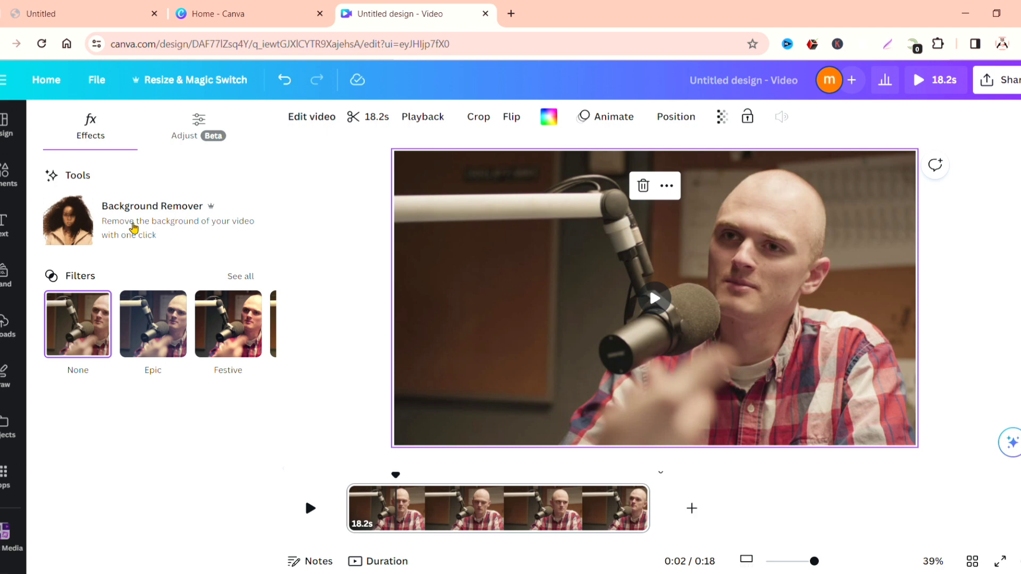
click(133, 228)
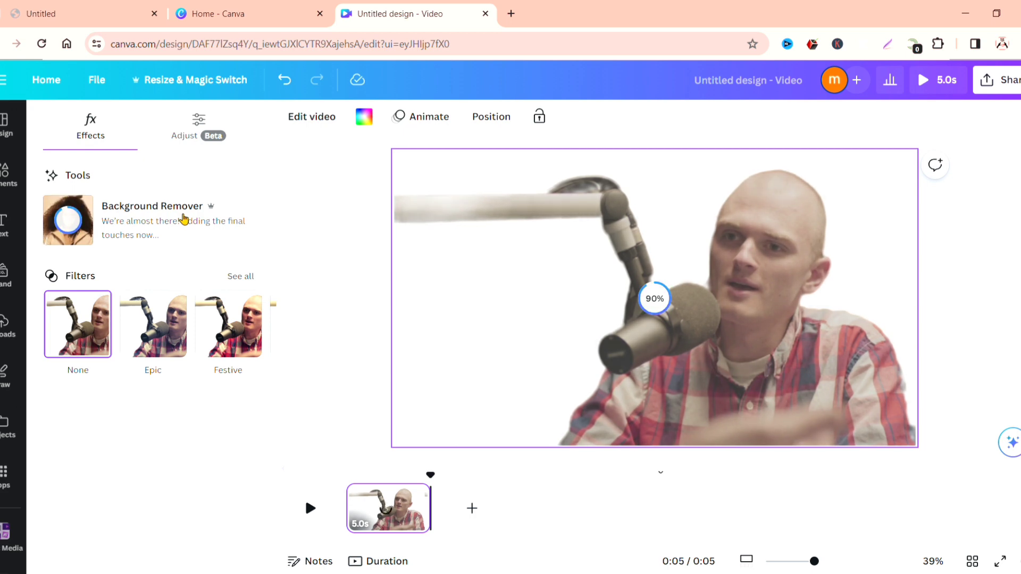
Try the Epic, Festive and Street filters on the cut-out video and reset its filter to None.
click(178, 345)
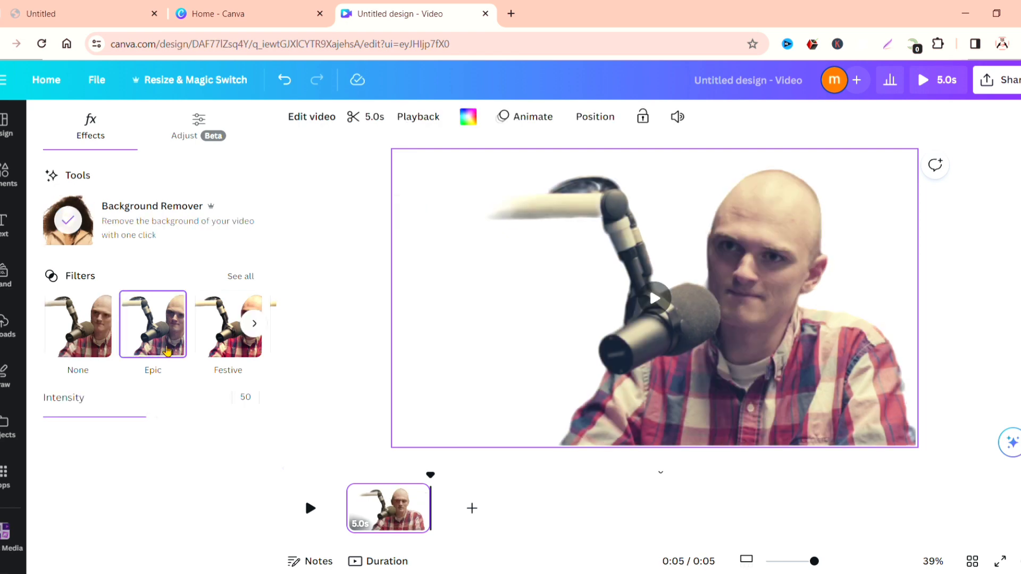
click(217, 349)
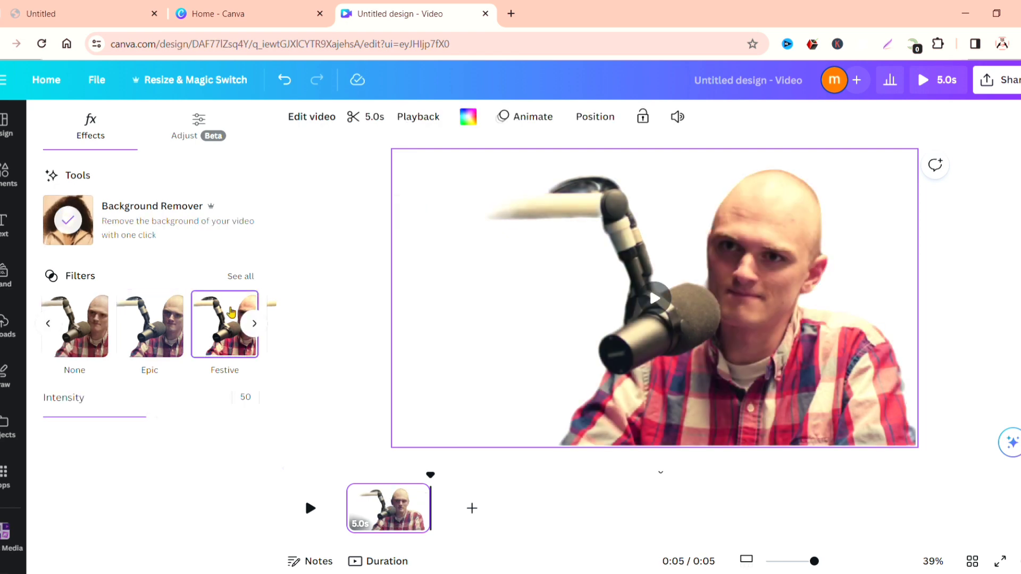
click(249, 277)
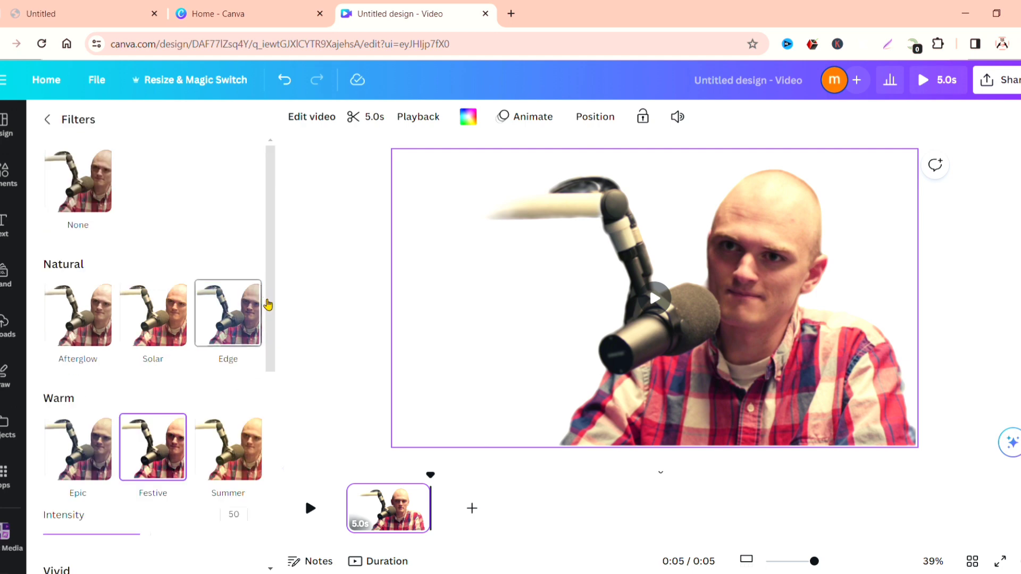
drag(269, 317, 277, 553)
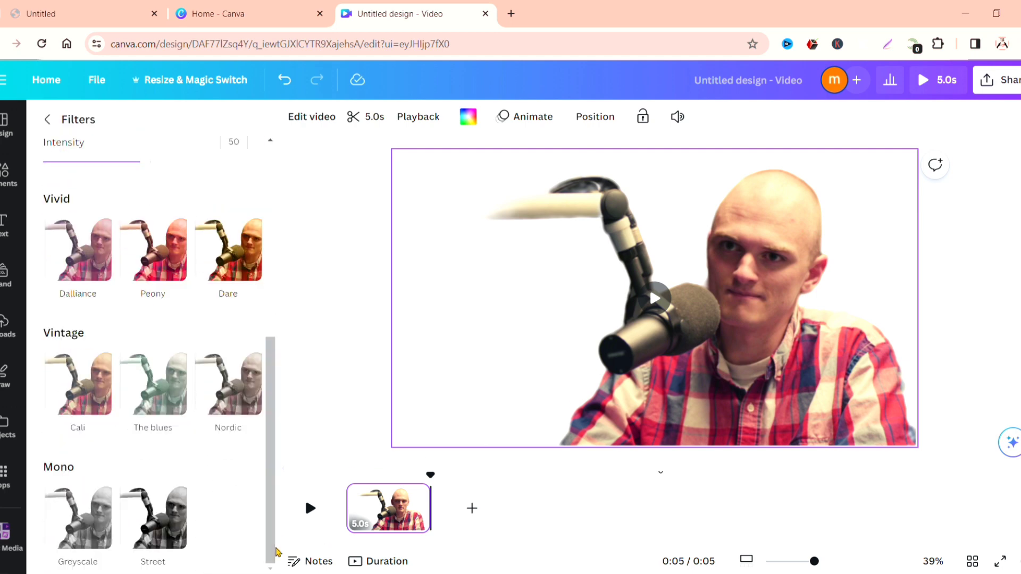
click(179, 521)
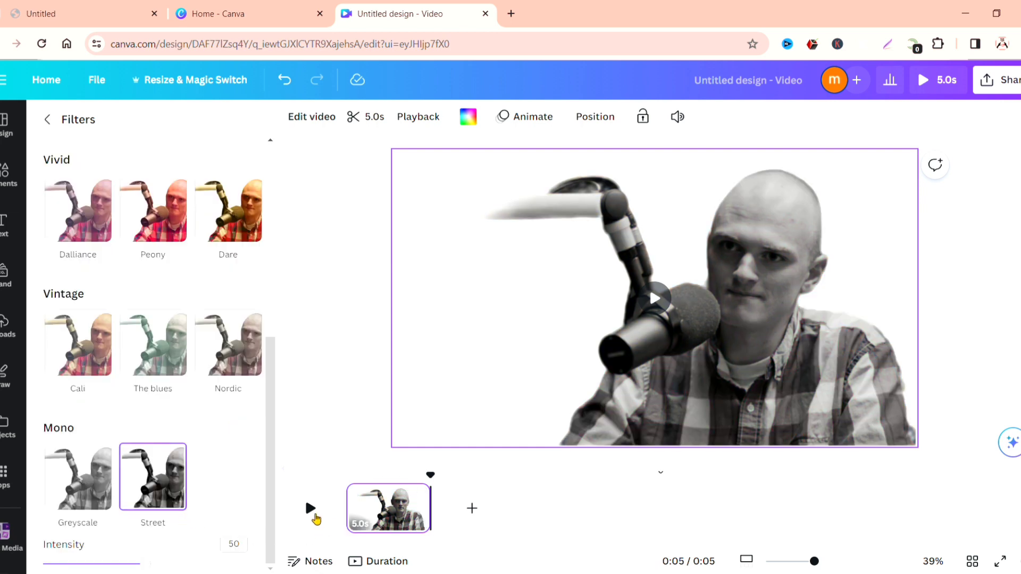
click(311, 509)
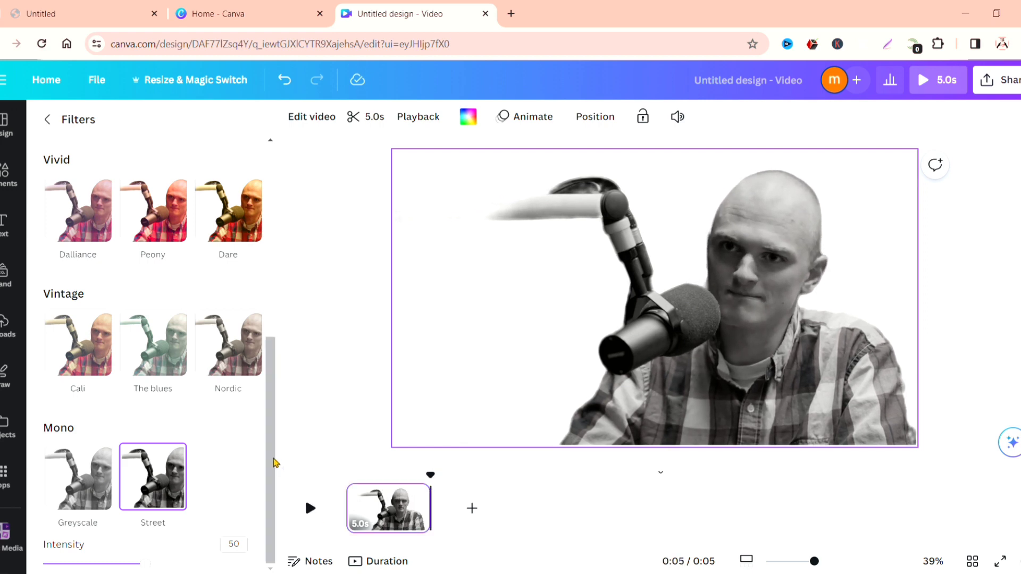
drag(275, 462, 272, 271)
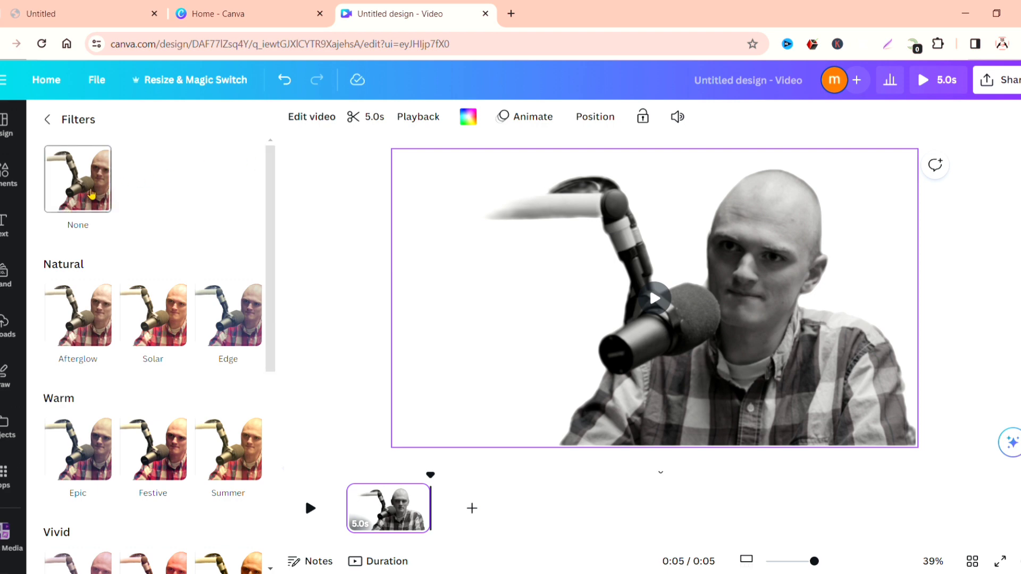
click(92, 194)
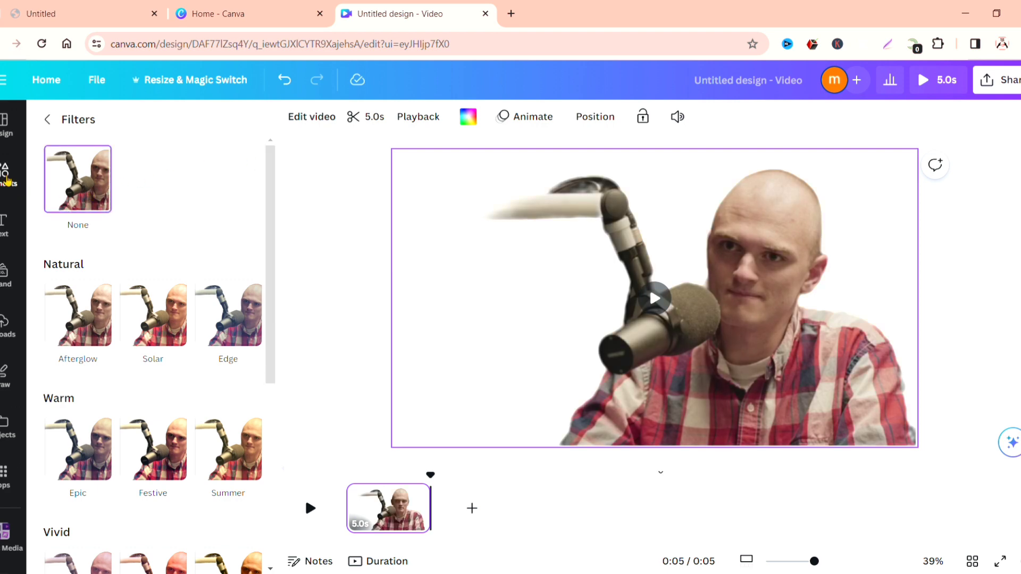
Download the cut-out clip as an MP4 video.
click(7, 181)
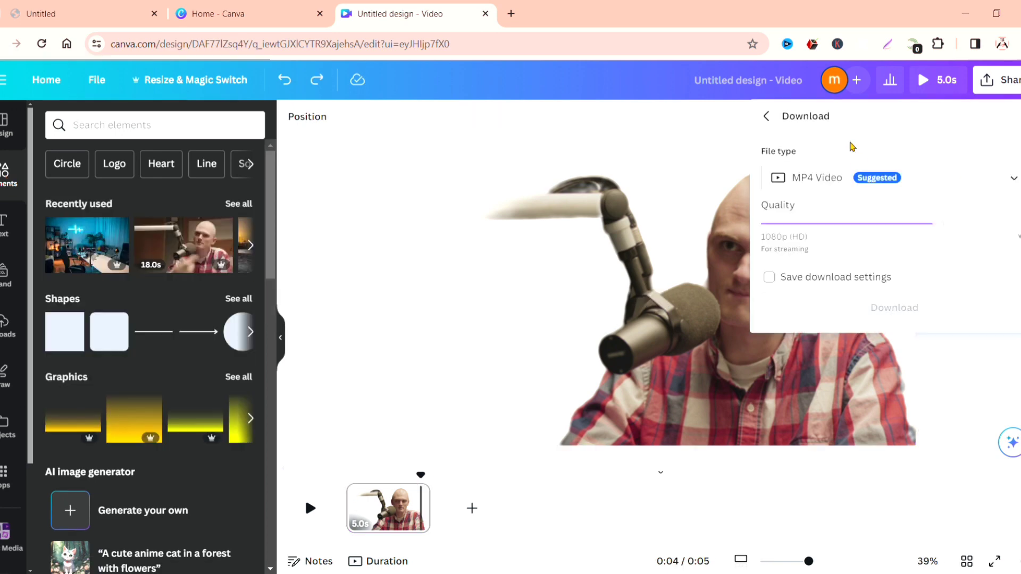
click(867, 307)
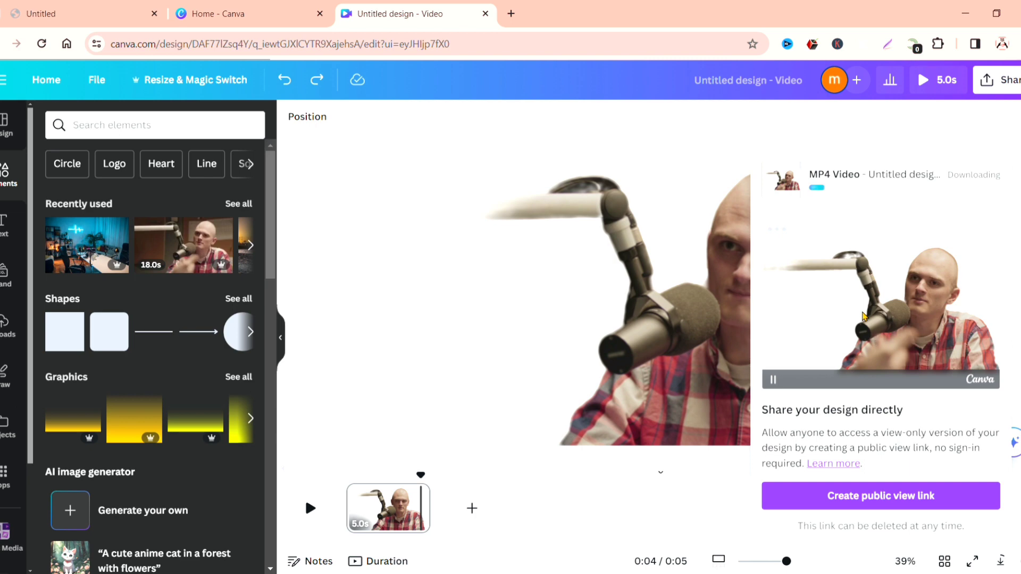
Delete the clip from the page and put the blue neon podcast studio photo in its place, enlarged to the full page width.
key(Delete)
drag(87, 245, 389, 162)
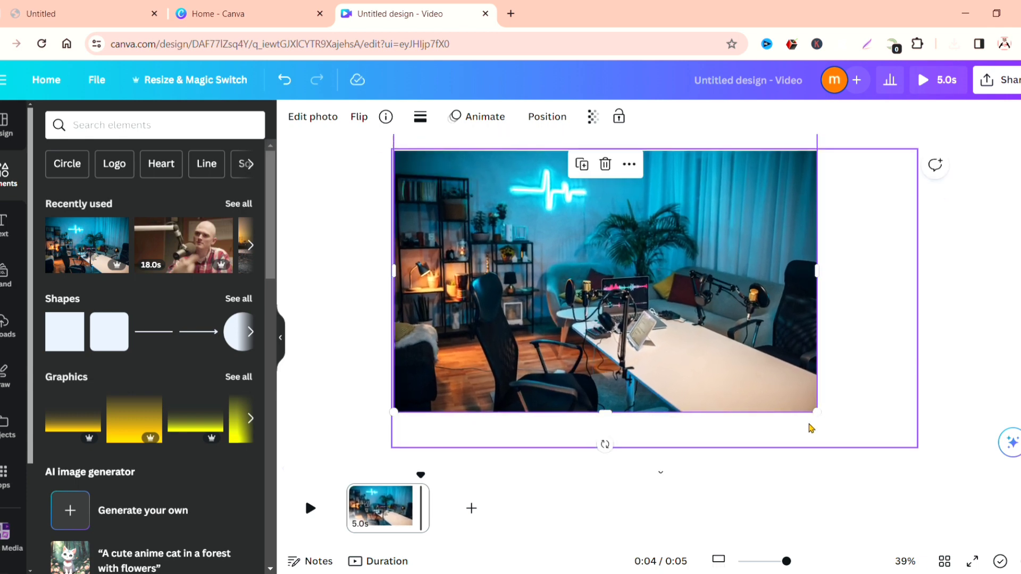
drag(868, 432, 932, 451)
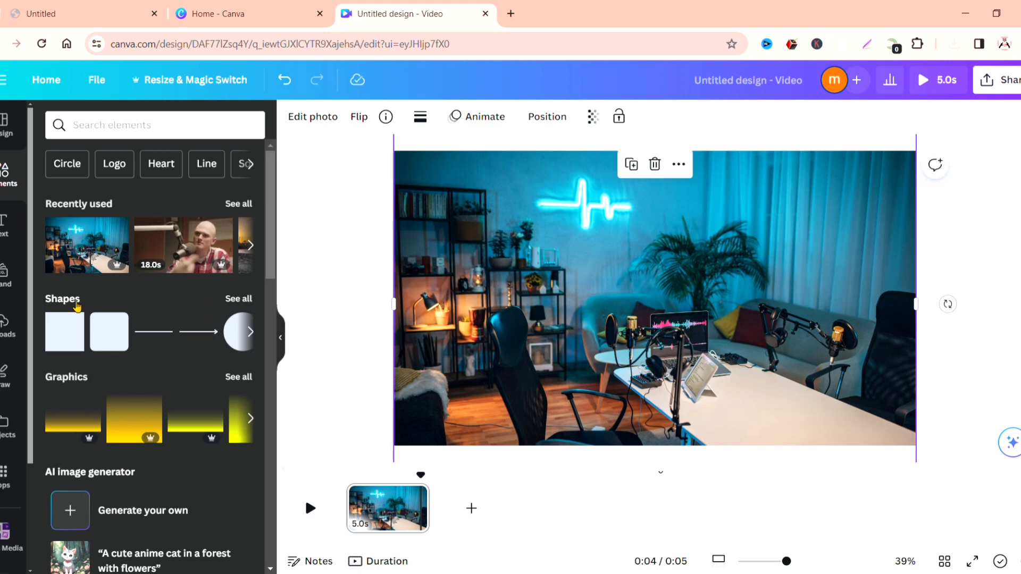
Add the 5.0s cut-out clip from the uploaded videos over the studio photo and remove its white background with Background Remover.
click(8, 325)
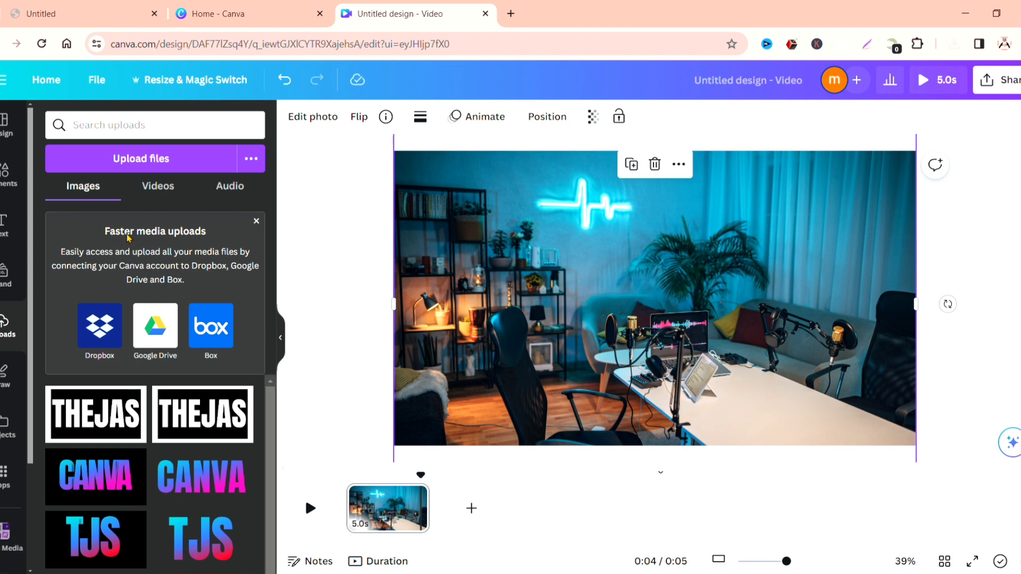
click(161, 186)
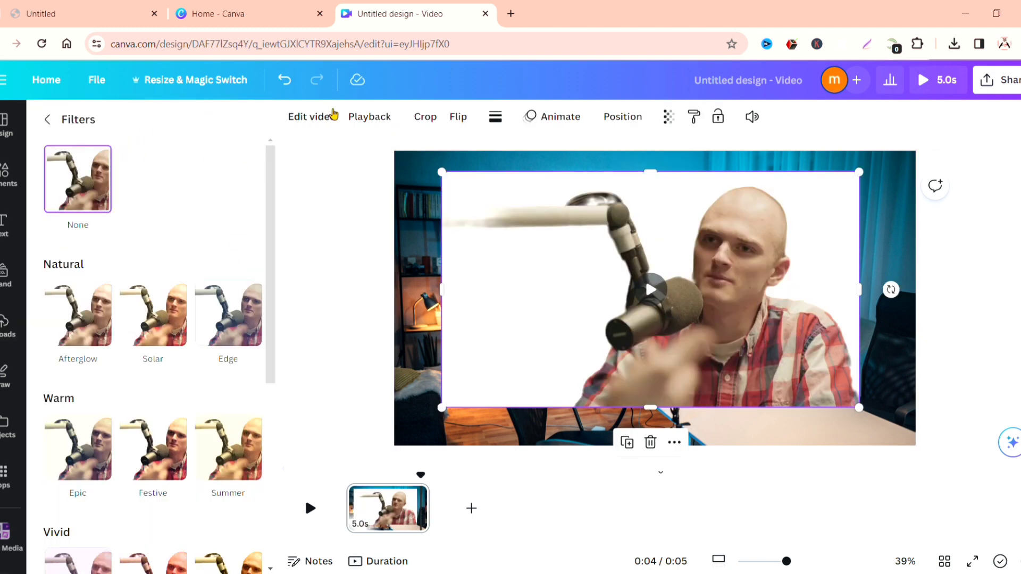
click(324, 116)
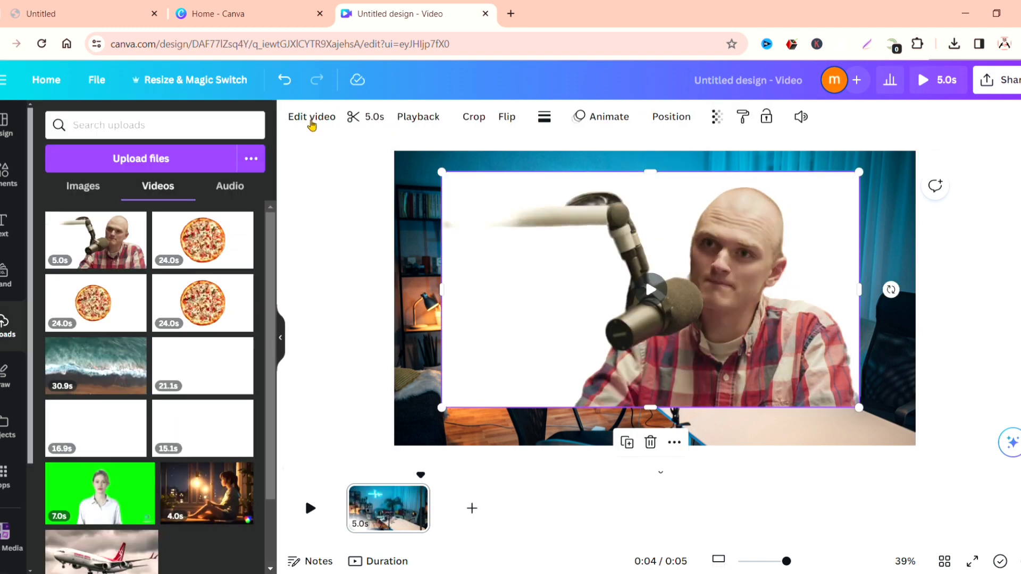
click(311, 121)
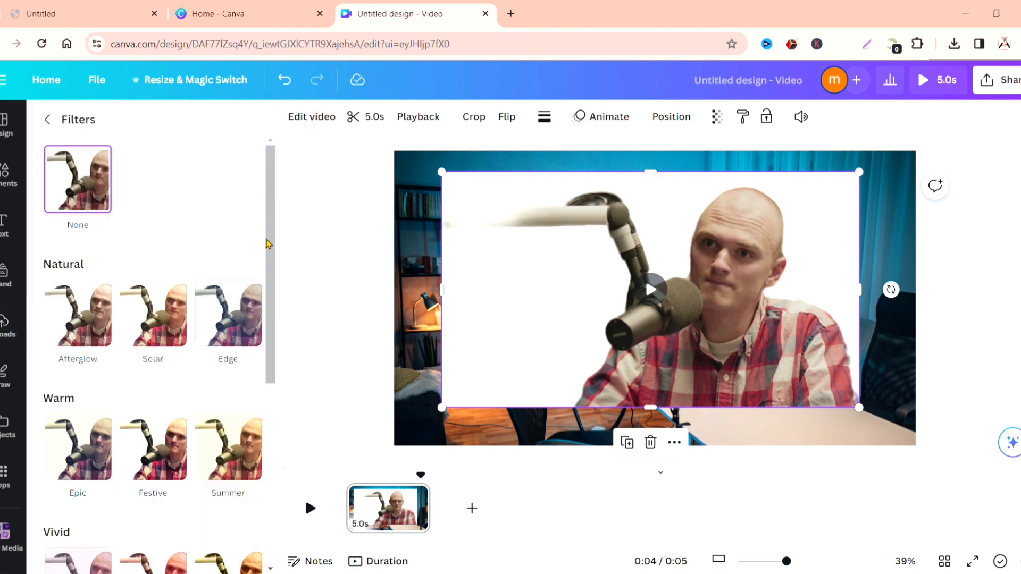
drag(269, 238, 271, 144)
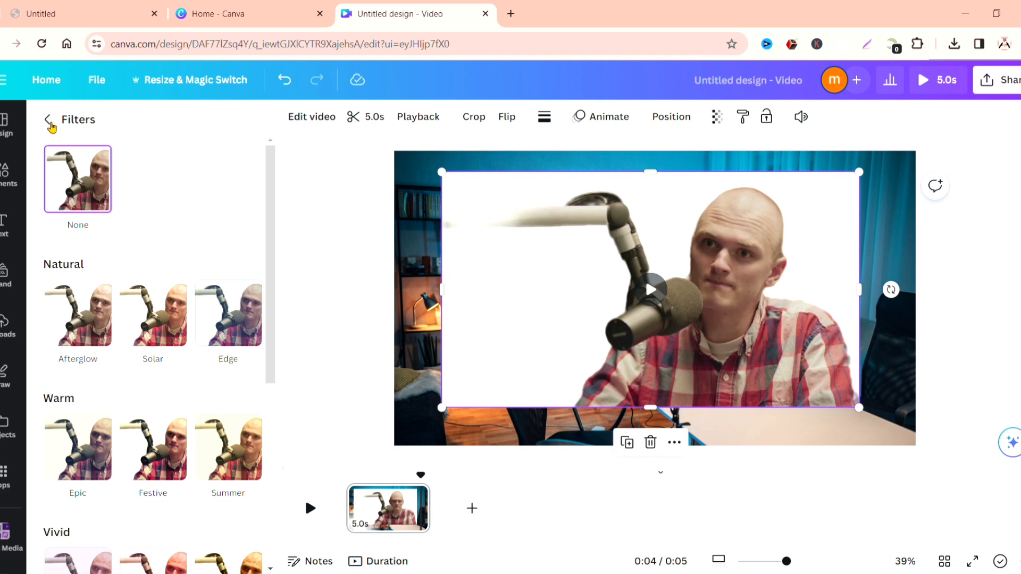
click(50, 123)
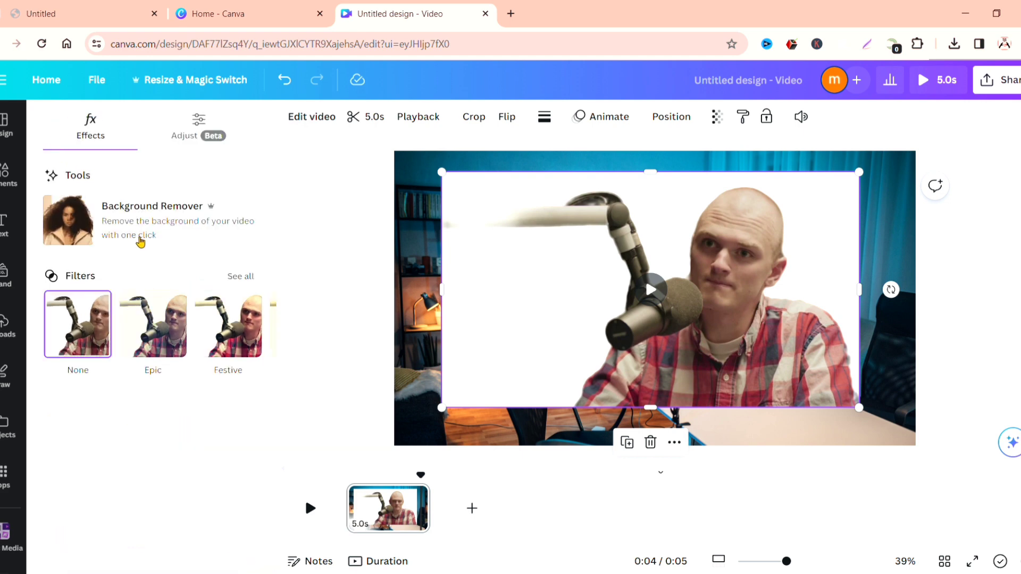
click(135, 227)
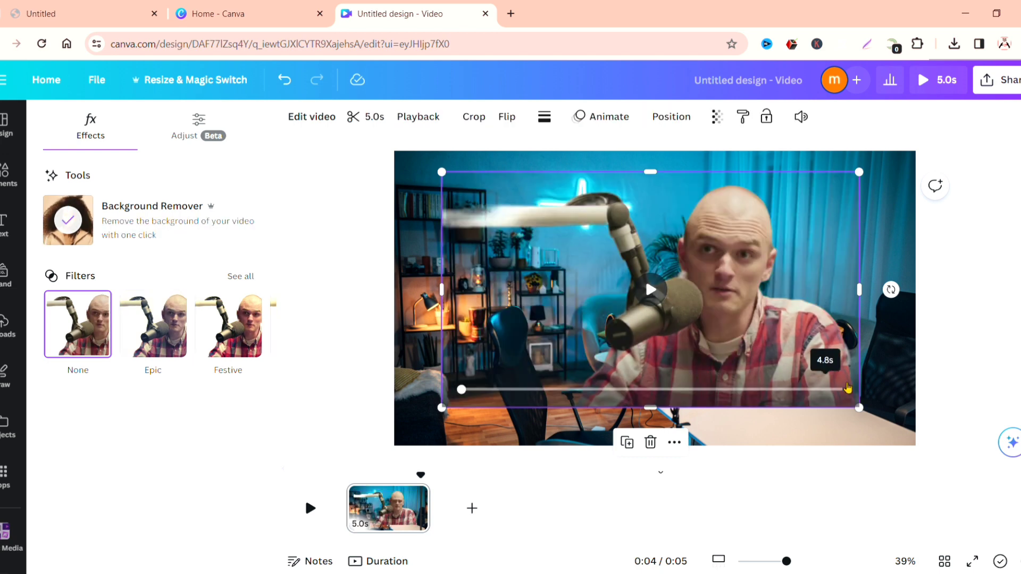
Enlarge the cut-out clip to reach the page's bottom edge and position it so the man sits near the middle of the studio.
drag(871, 417, 904, 480)
drag(768, 254, 792, 251)
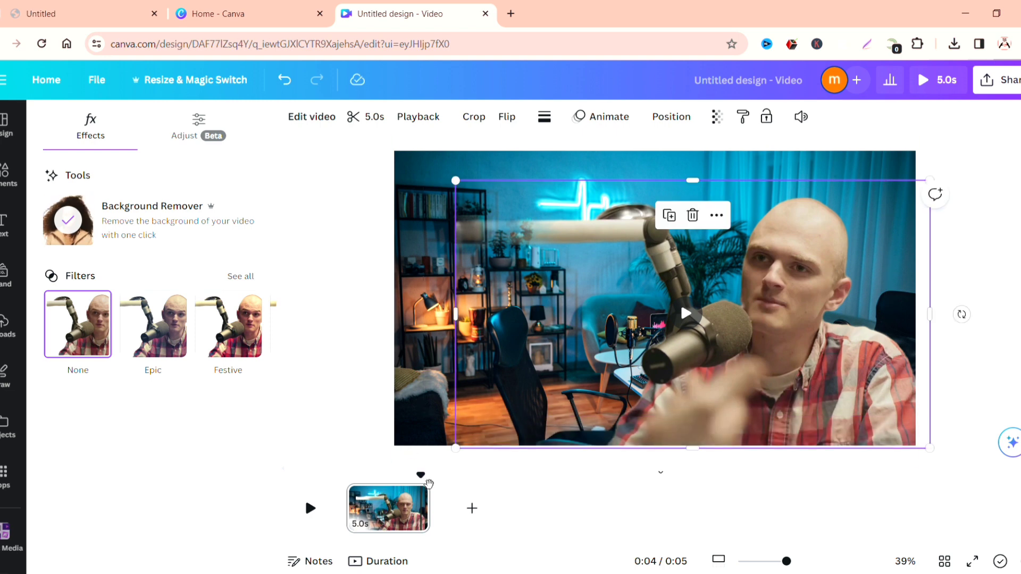
drag(429, 483, 348, 481)
click(310, 509)
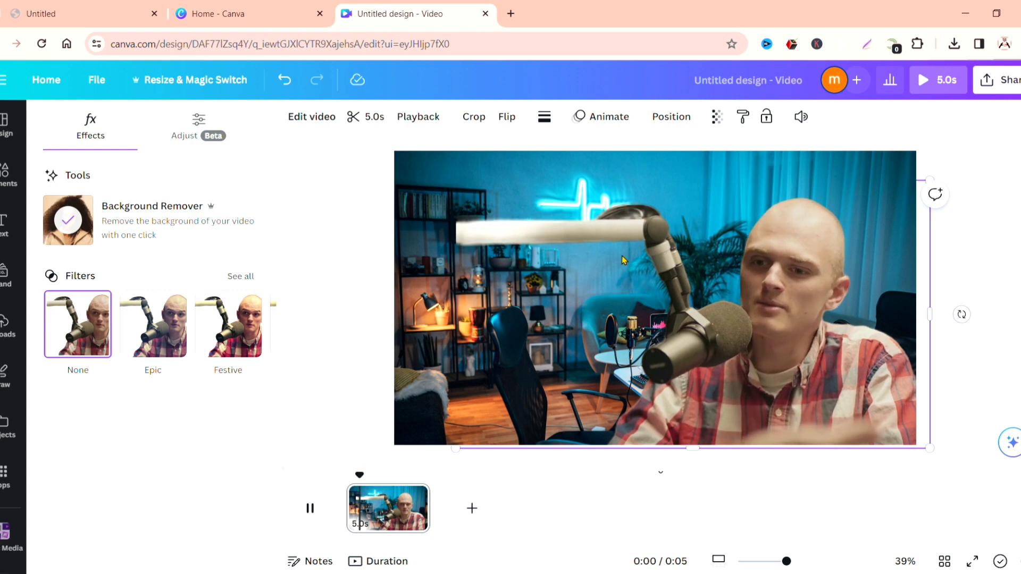
click(665, 348)
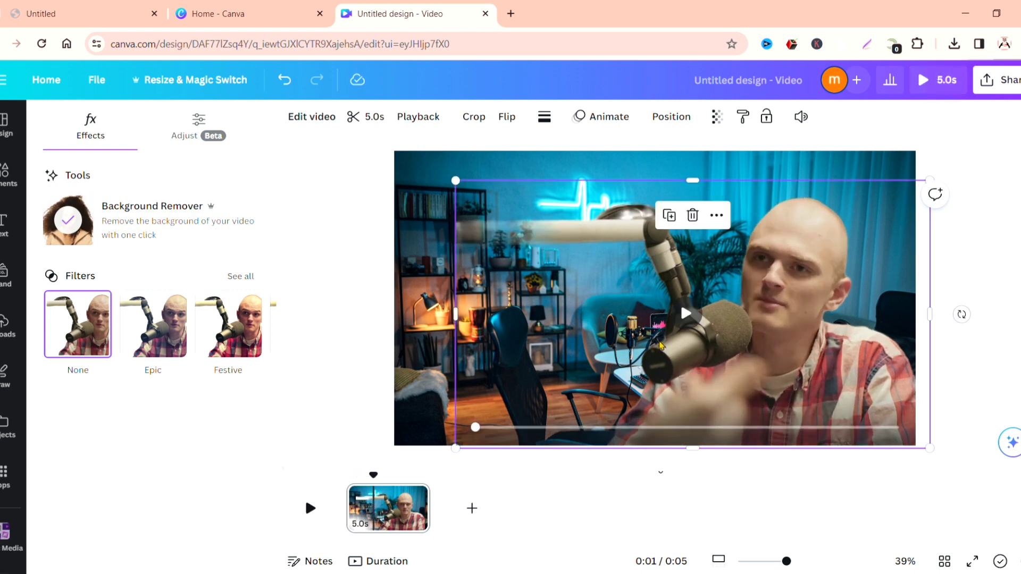
drag(632, 319, 463, 322)
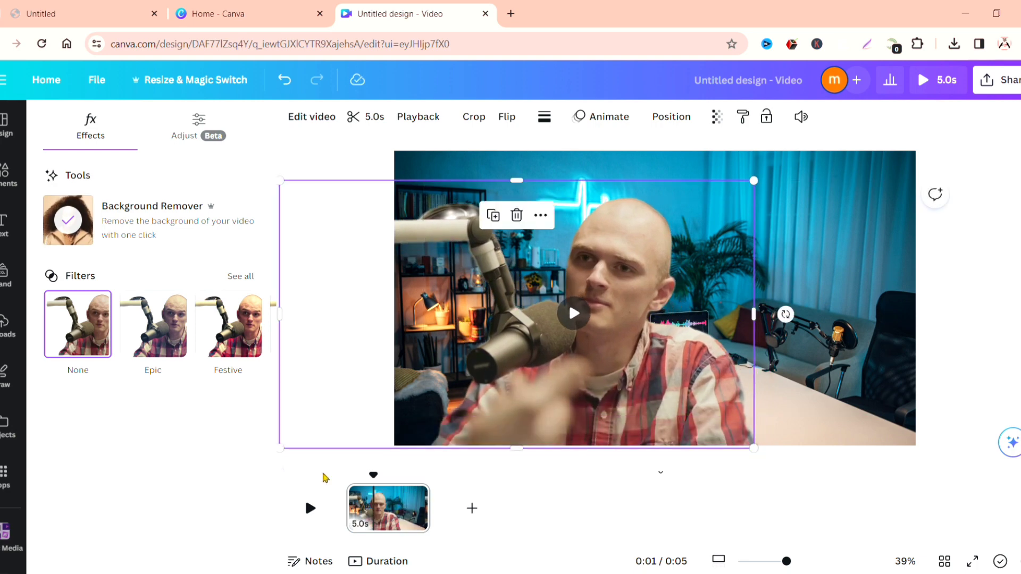
Play the composited page and replay it from the start to check the new background.
click(311, 508)
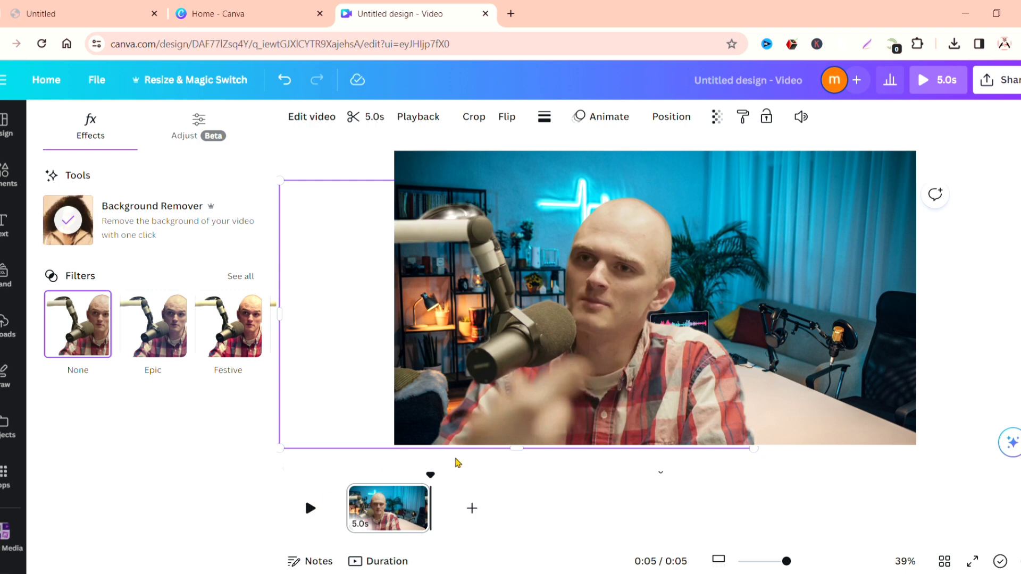
drag(430, 475, 306, 498)
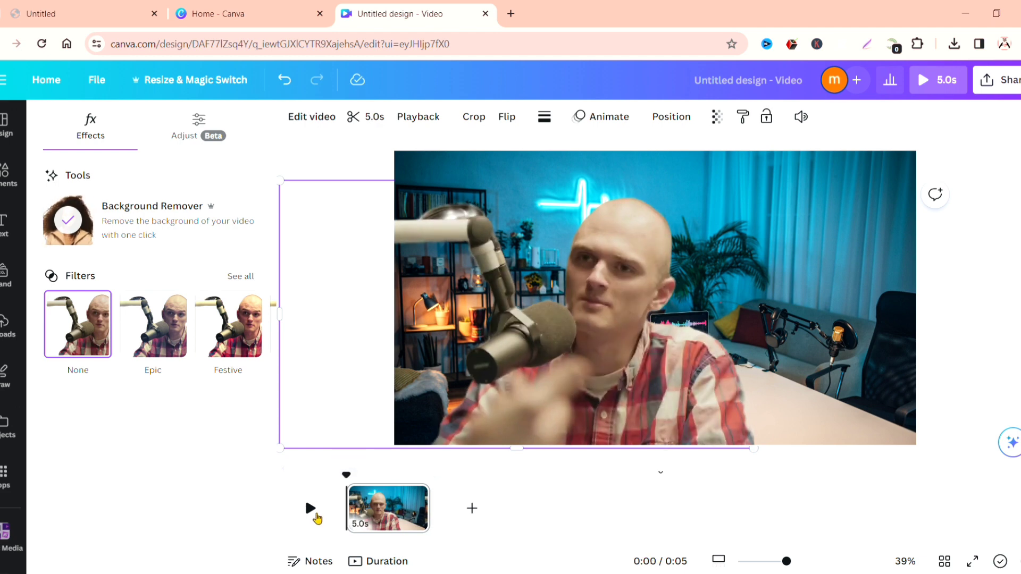
click(318, 519)
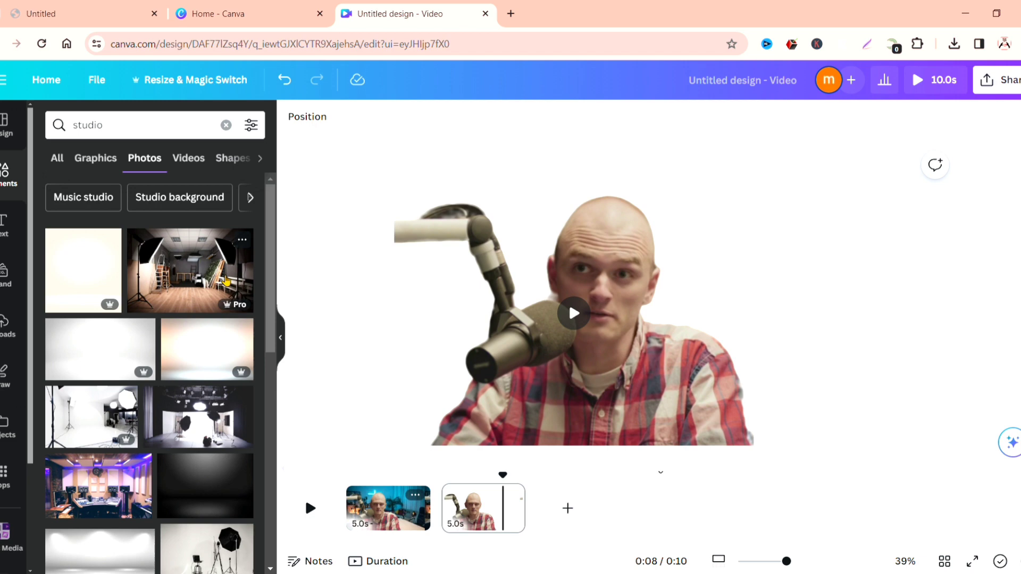
Fill the second page with the dark photo studio image with softboxes and wooden floor, and send it to the back behind the man.
drag(165, 290, 594, 223)
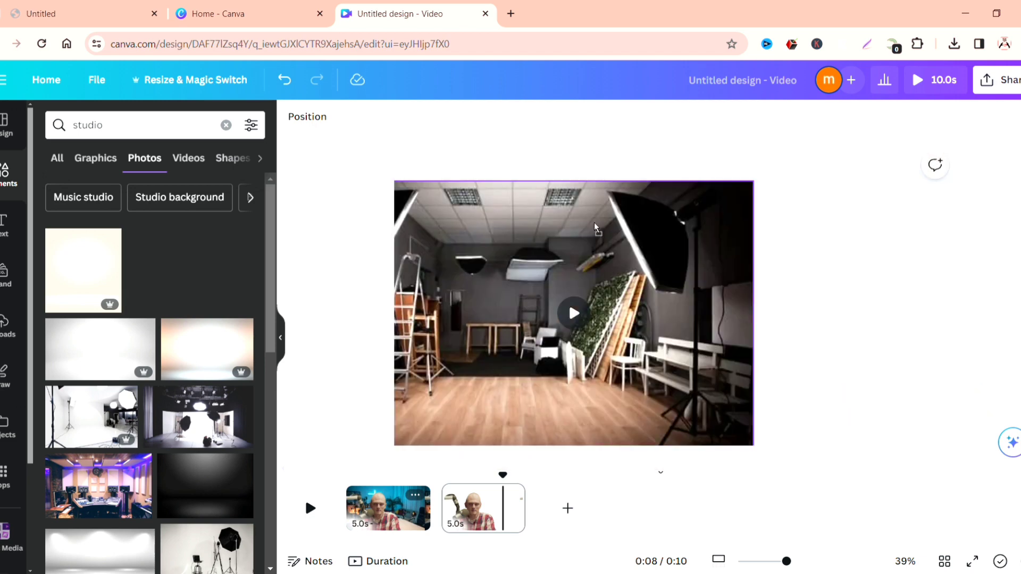
drag(660, 208, 702, 198)
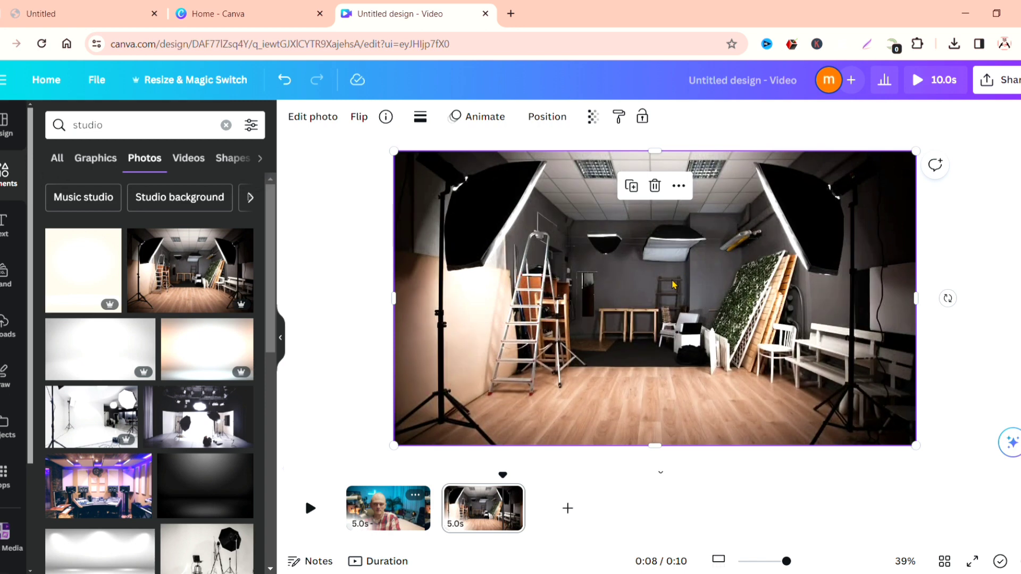
click(684, 187)
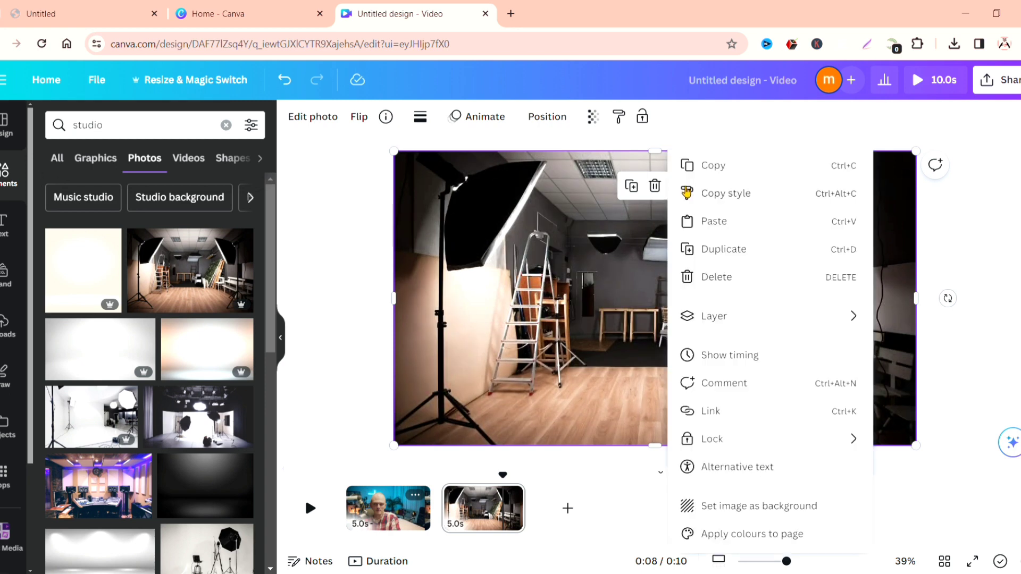
mouse_move(752, 327)
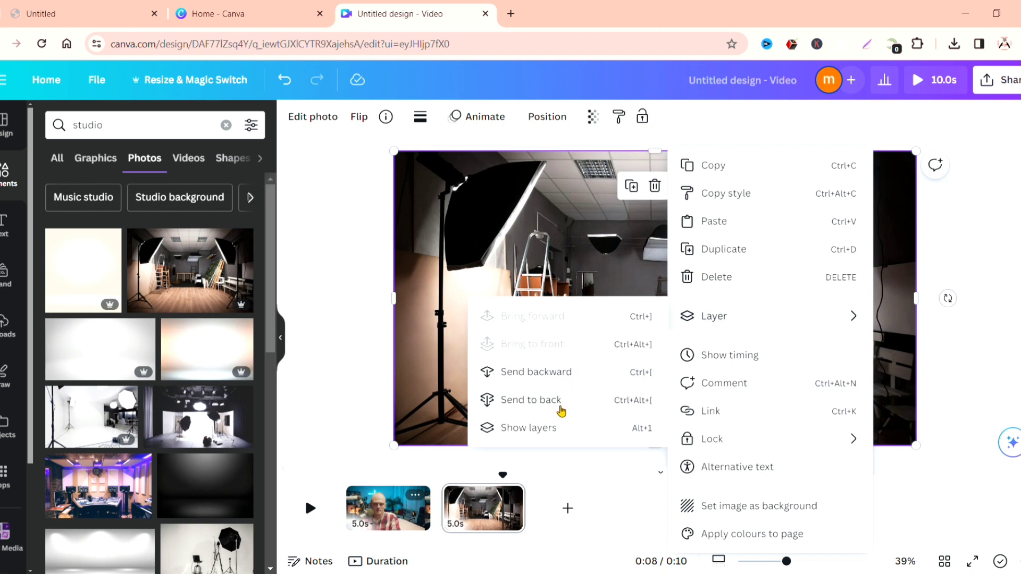
click(560, 407)
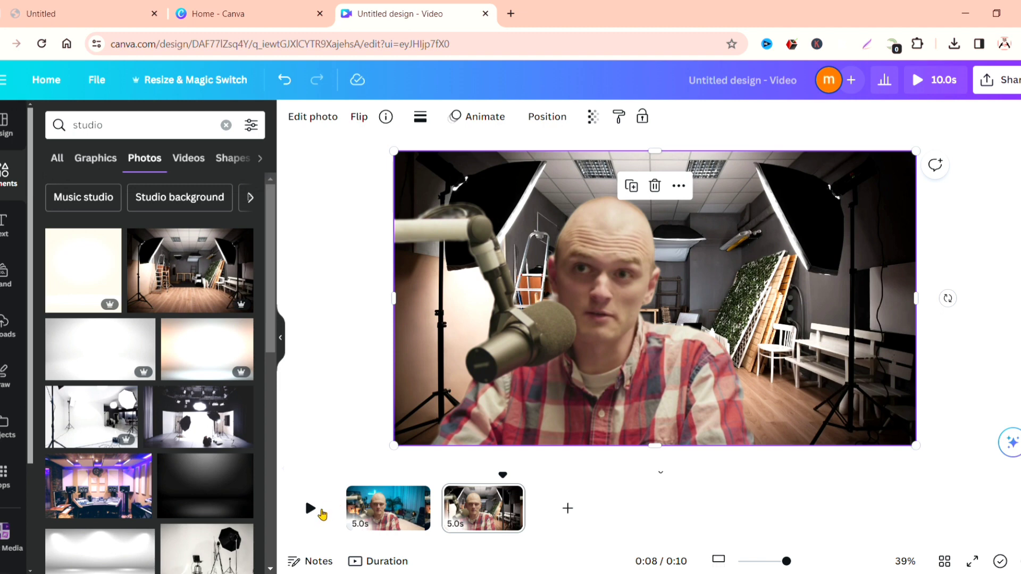
Play the second page, then return to the start and play both pages to check the new backgrounds.
click(320, 511)
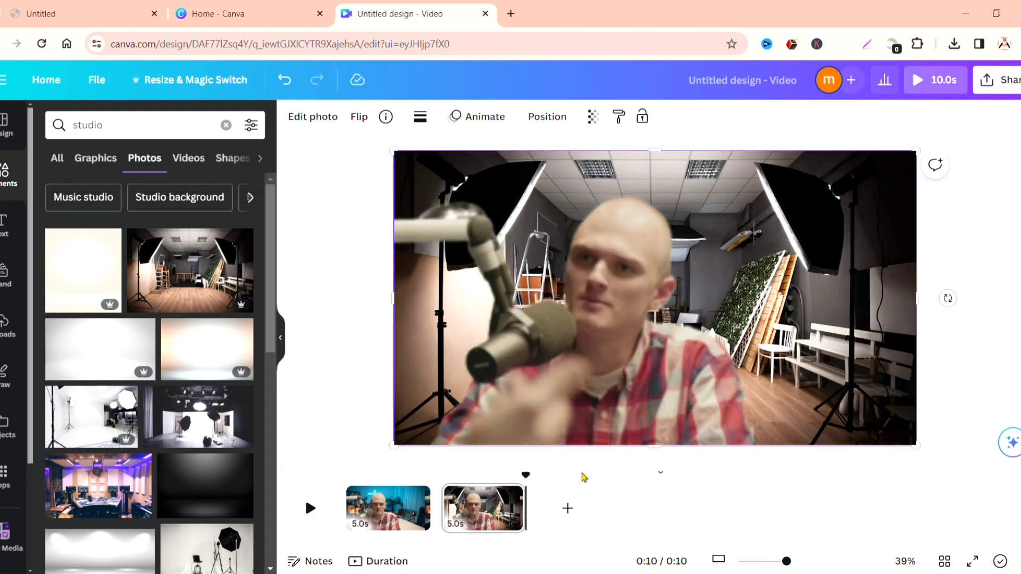
drag(527, 476, 346, 484)
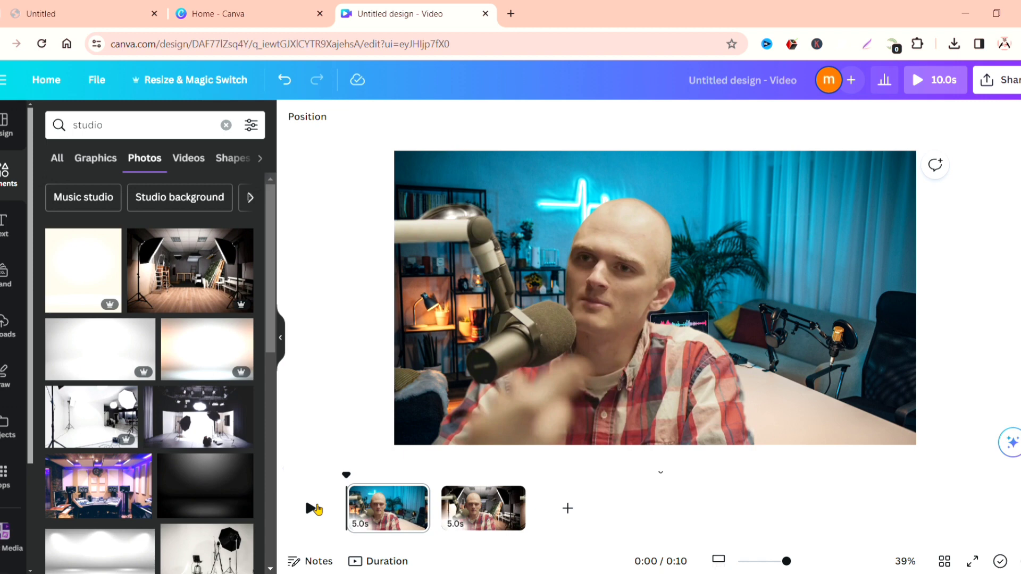
click(313, 509)
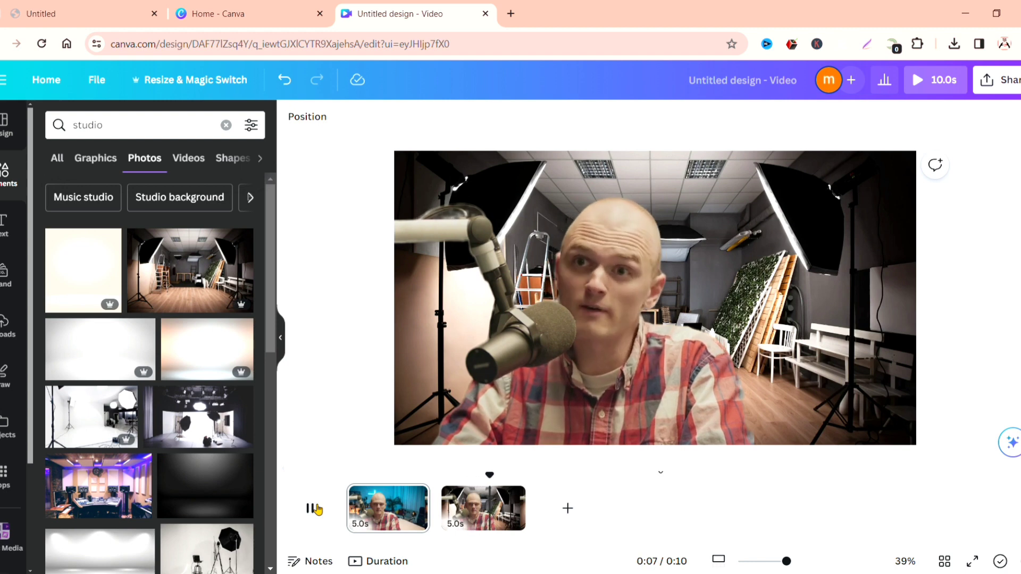
Duplicate the second page and delete the photo studio background from the copy.
mouse_move(524, 503)
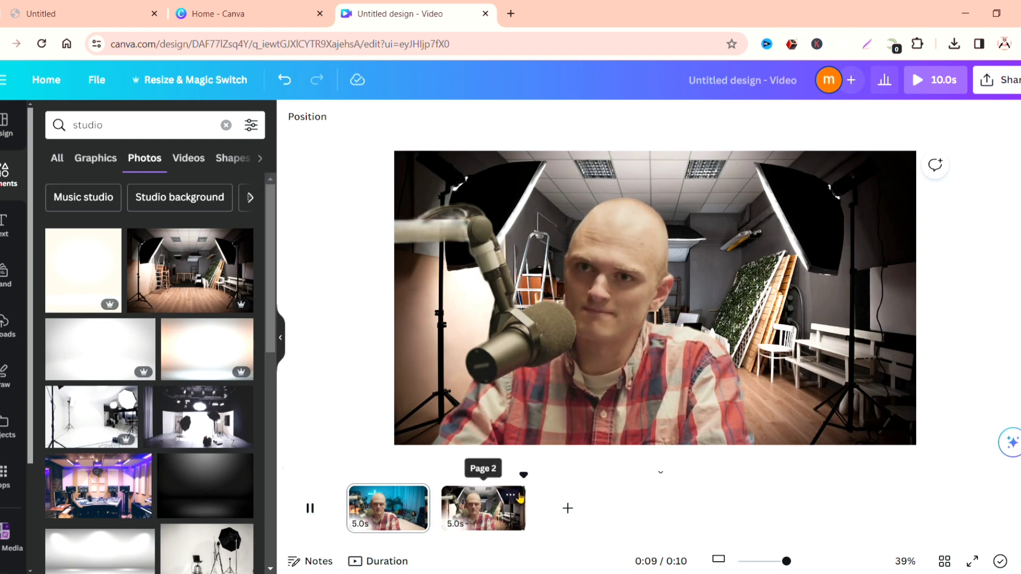
click(510, 495)
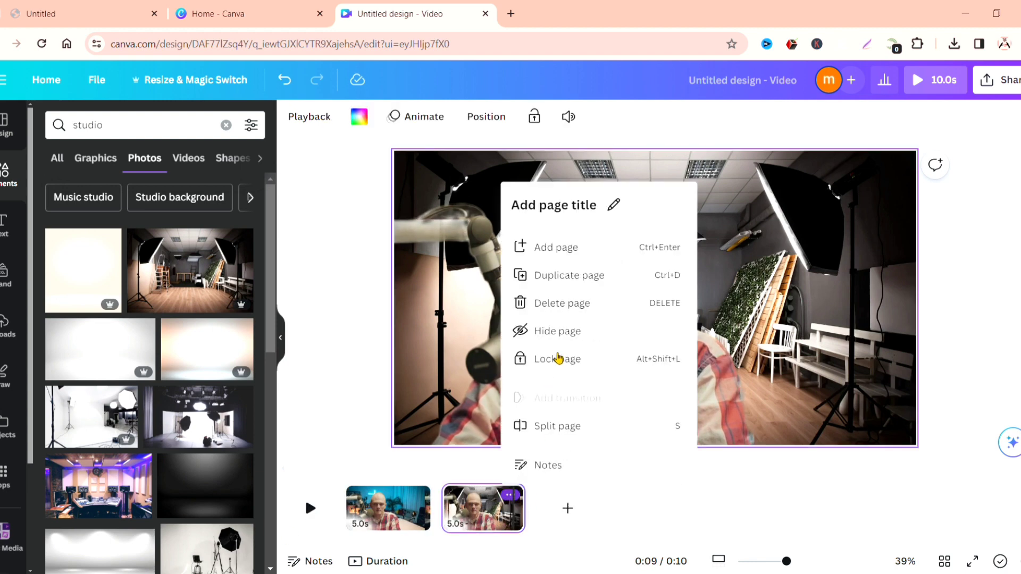
click(557, 276)
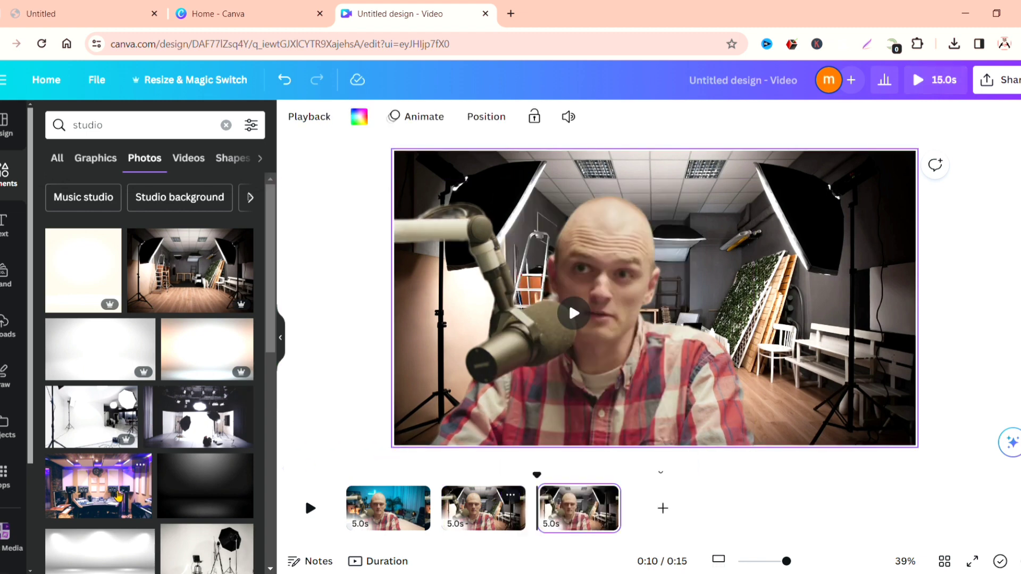
click(837, 204)
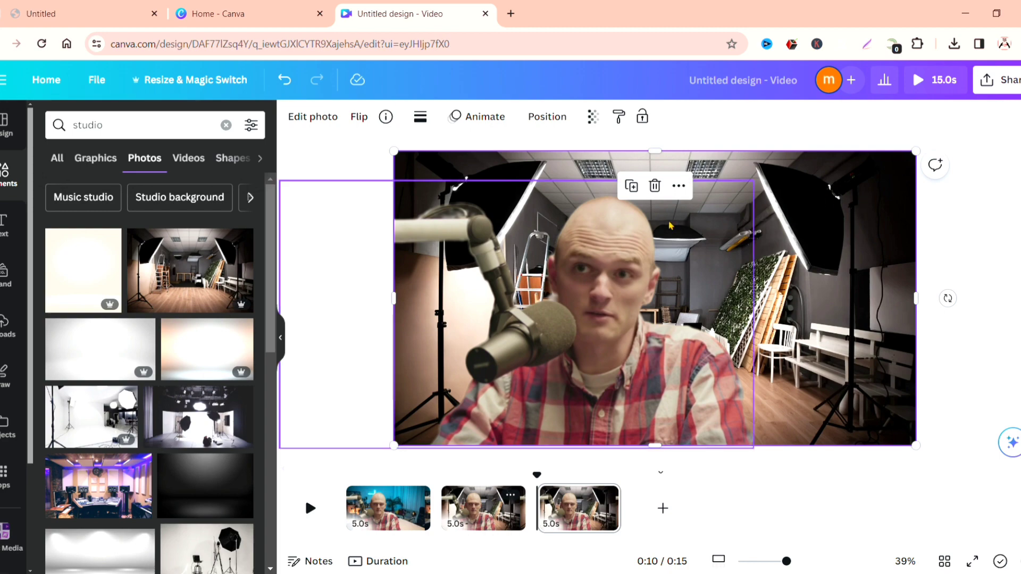
click(655, 185)
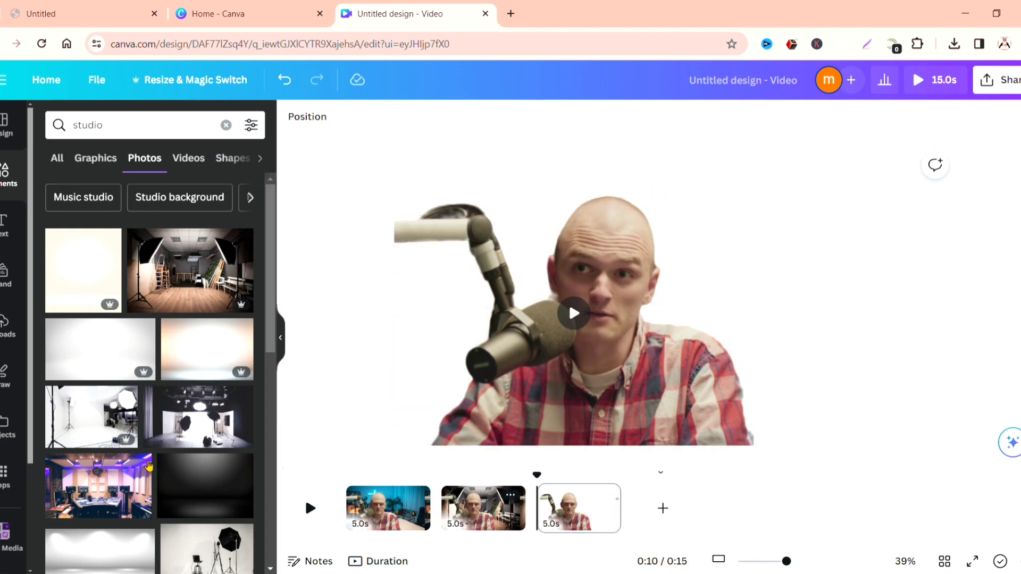
Fill the third page with the purple-lit recording studio photo, send it to the back behind the man, and play the page.
drag(113, 494, 747, 183)
click(681, 186)
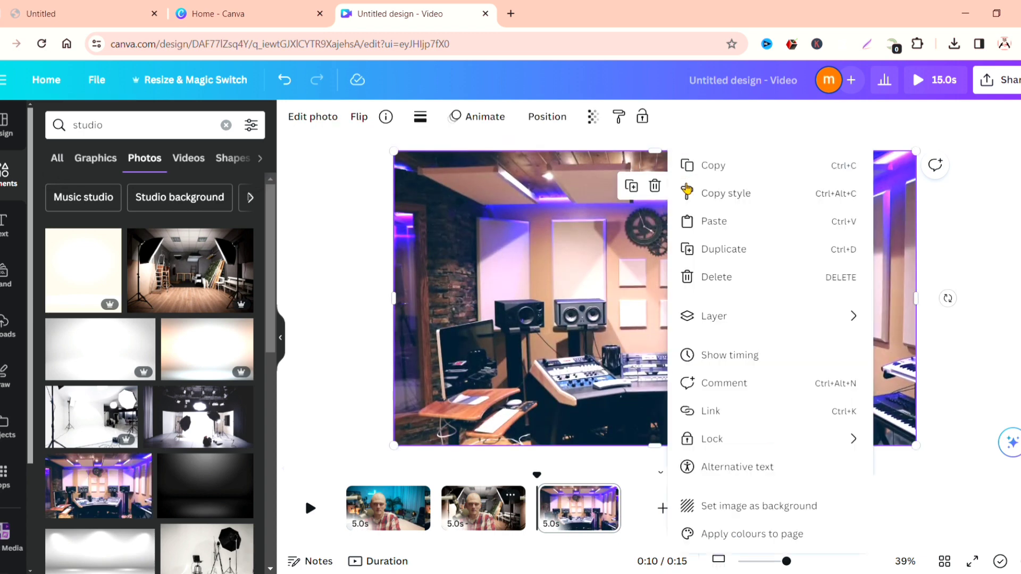
mouse_move(719, 318)
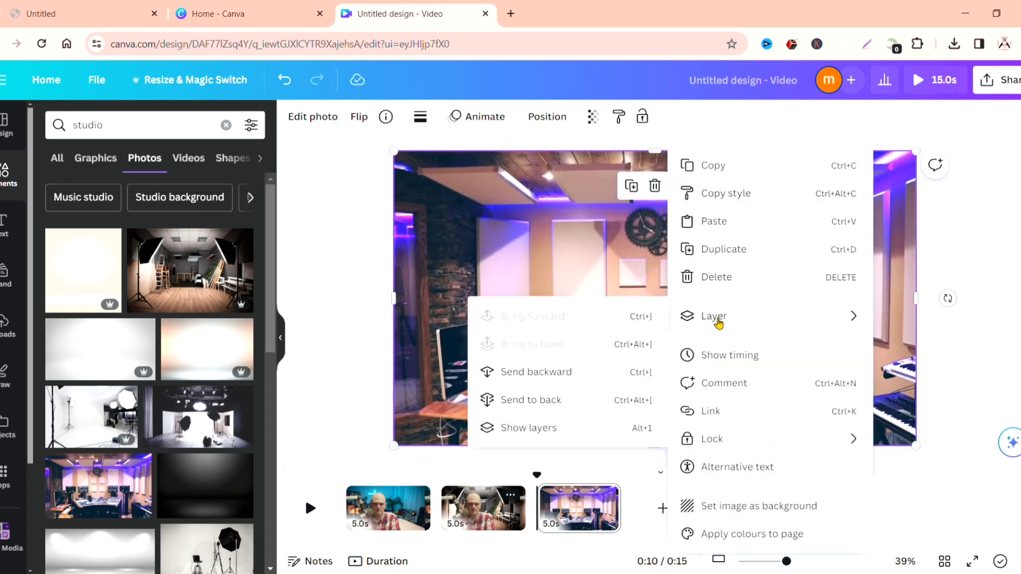
click(549, 398)
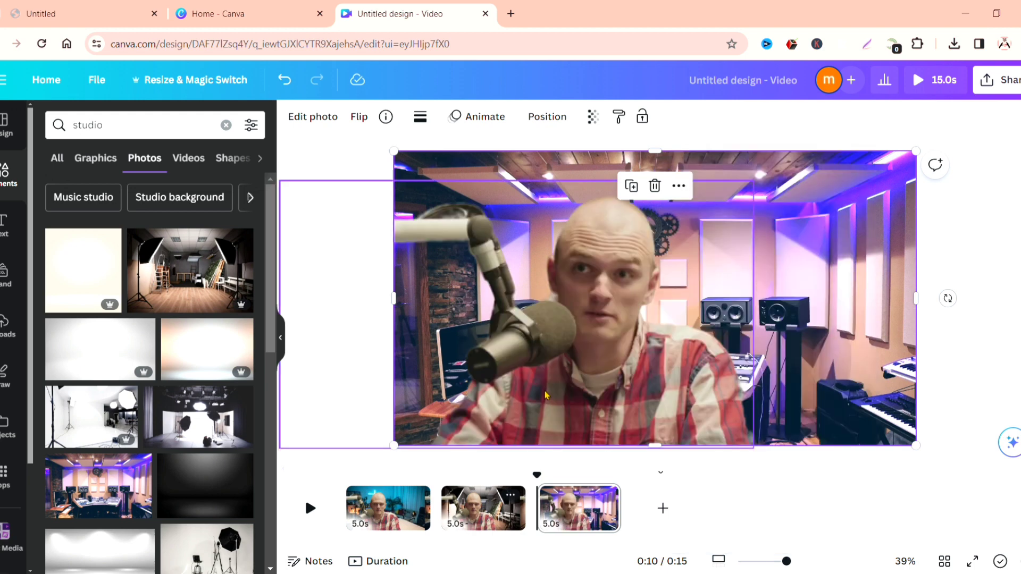
click(314, 511)
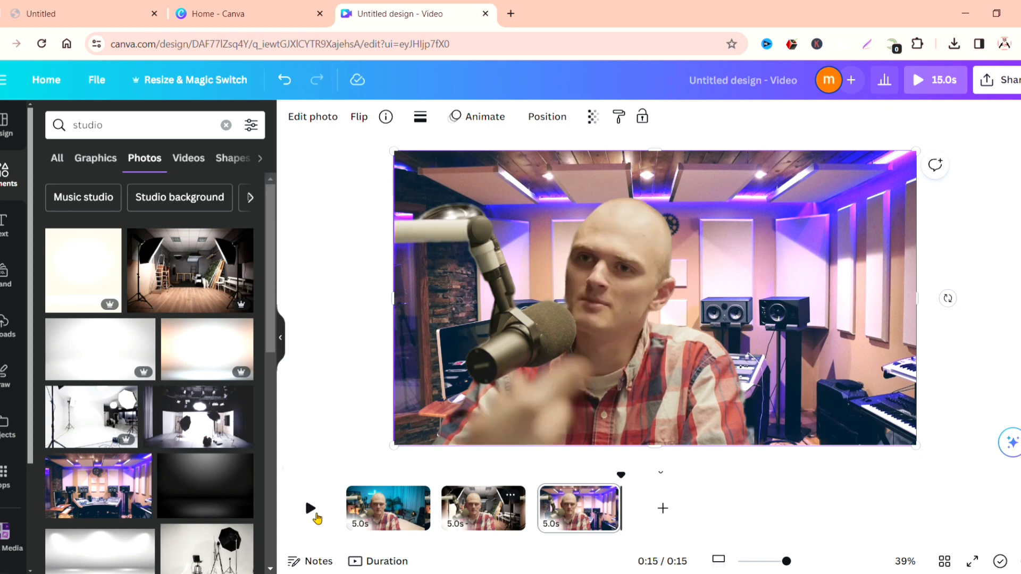
Download all three pages as an MP4 video at 1080p (HD) quality.
click(1011, 85)
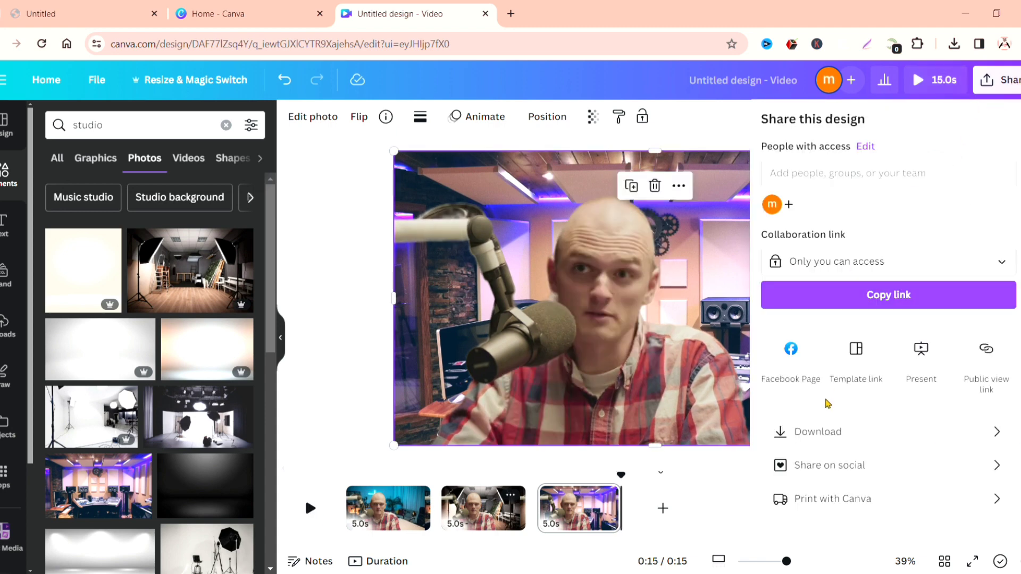
click(832, 432)
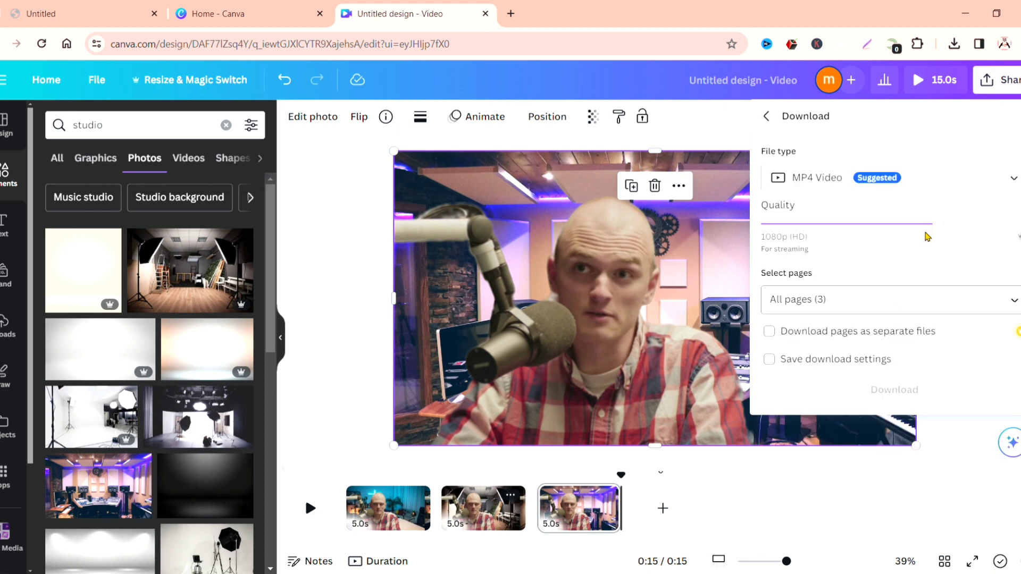
click(871, 391)
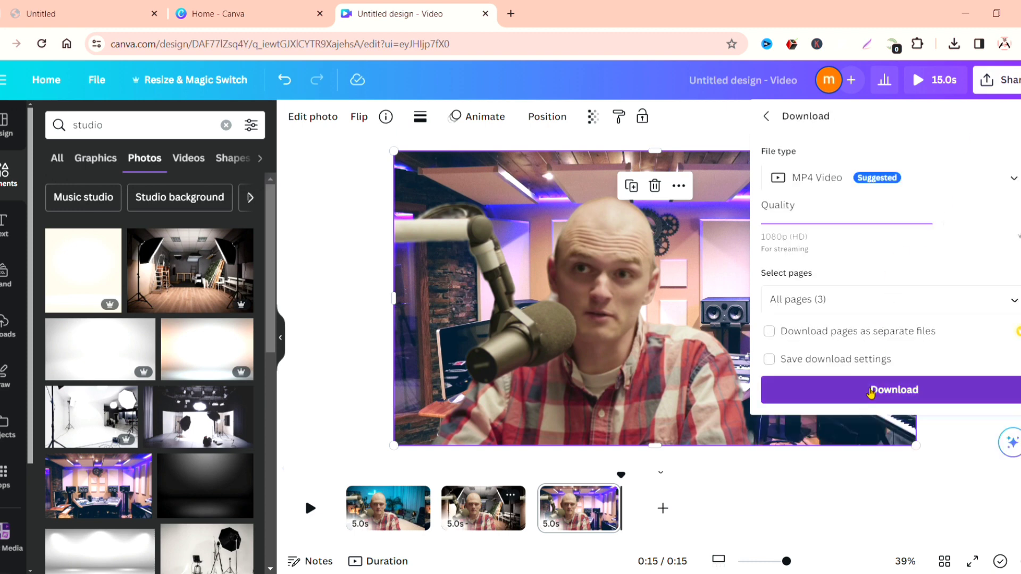